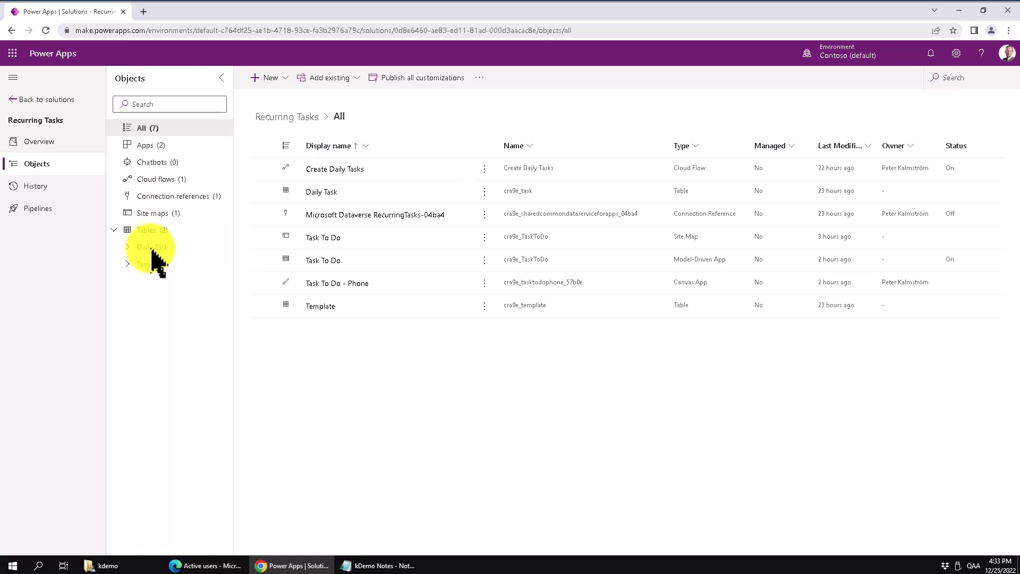
Export the Daily Task table's data to an Excel workbook with Edit data in Excel
left_click(145, 250)
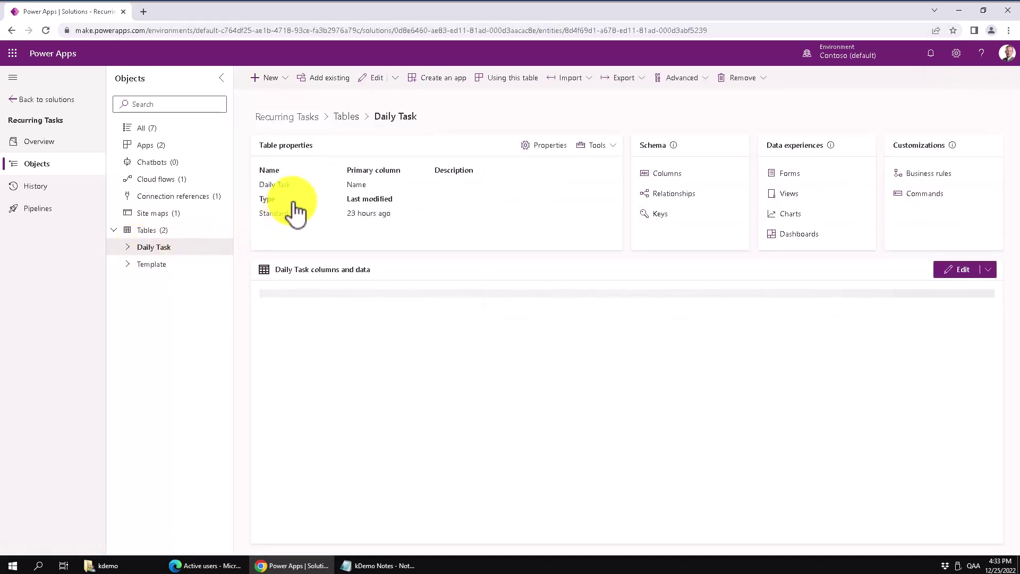
left_click(395, 77)
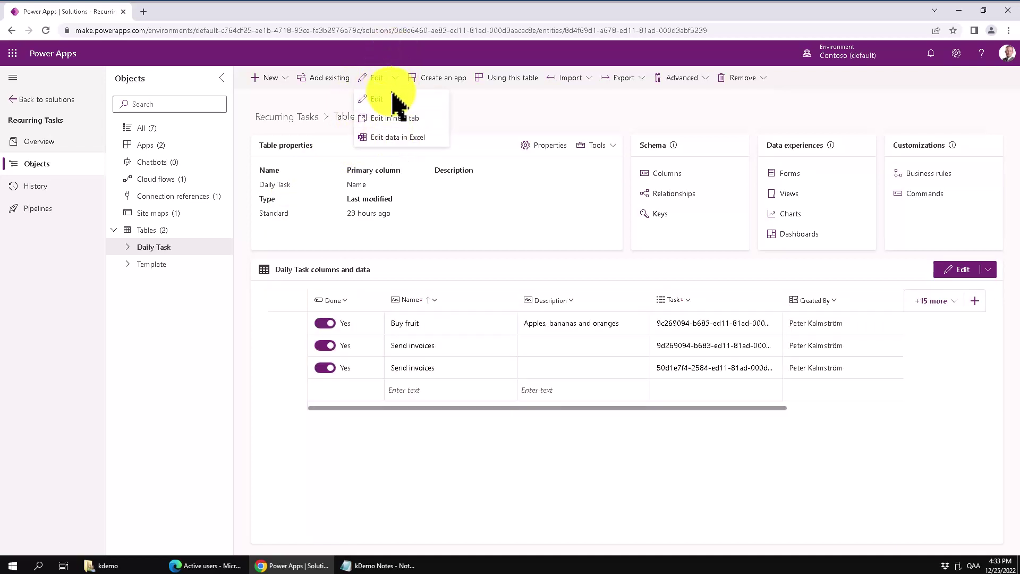
left_click(380, 136)
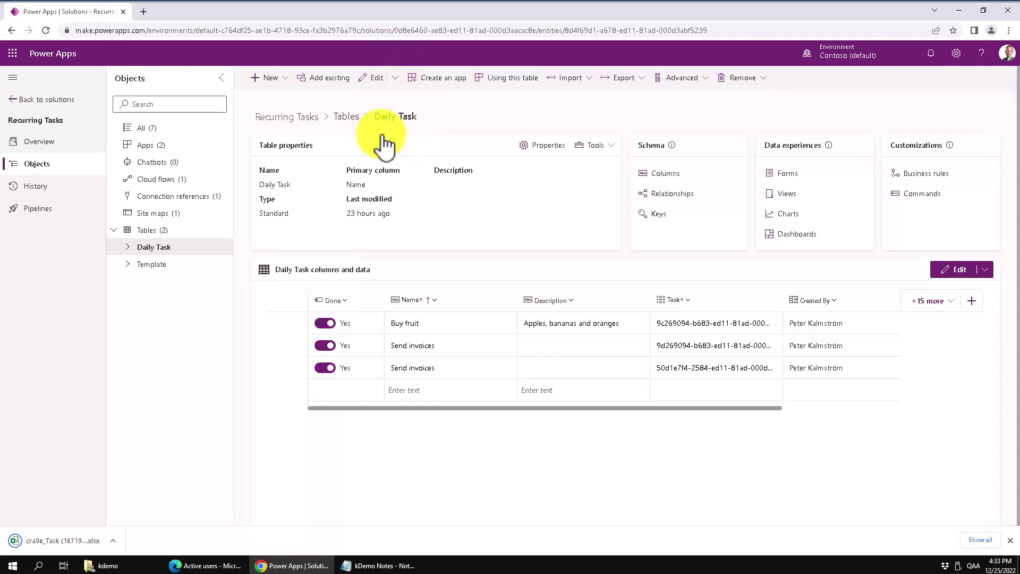
Open the downloaded cra9e_Task workbook from Chrome's download bar
right_click(115, 543)
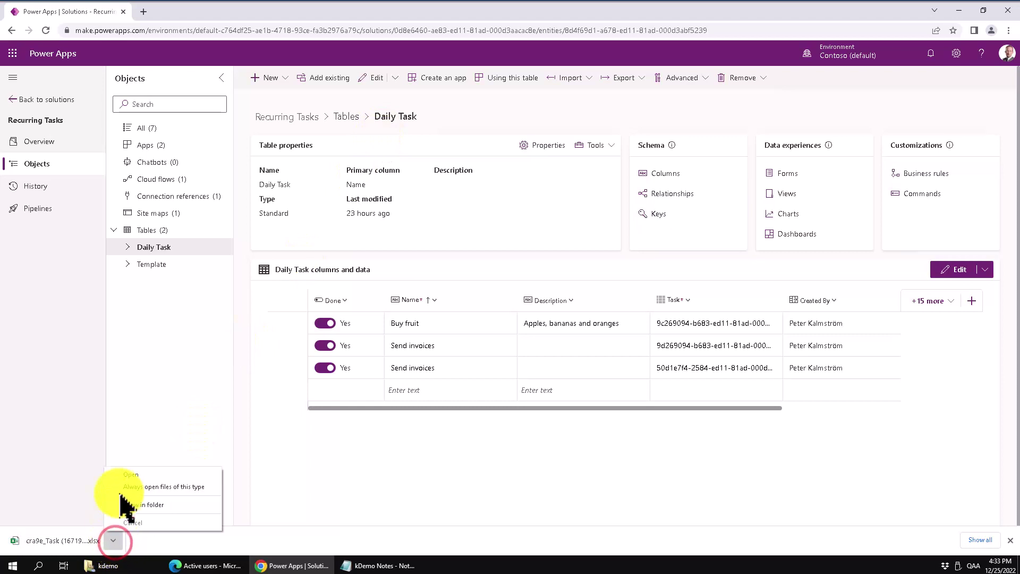
left_click(134, 479)
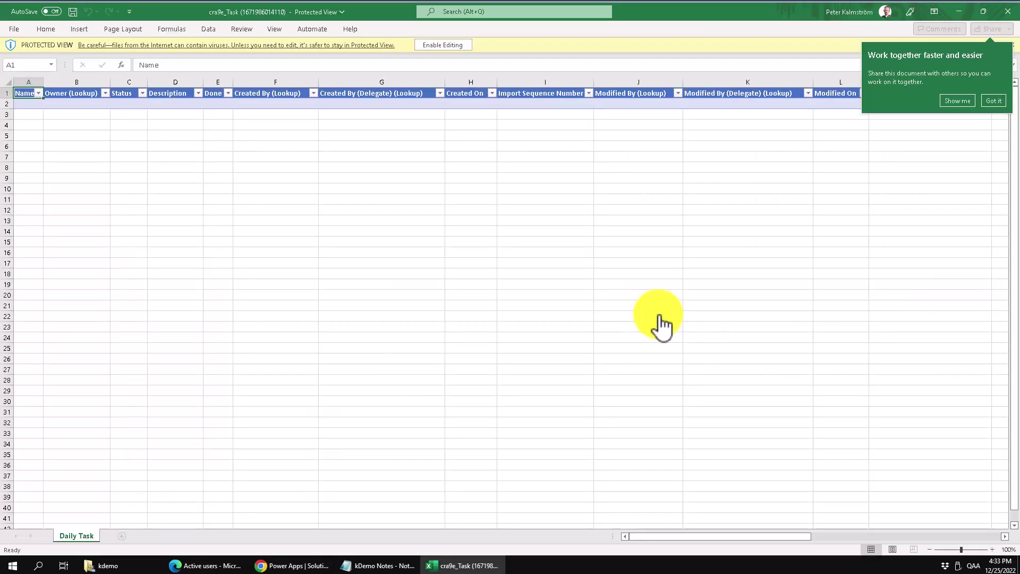
Enable editing, accept the PowerApps add-in terms and sign in to load the three tasks
left_click(1001, 105)
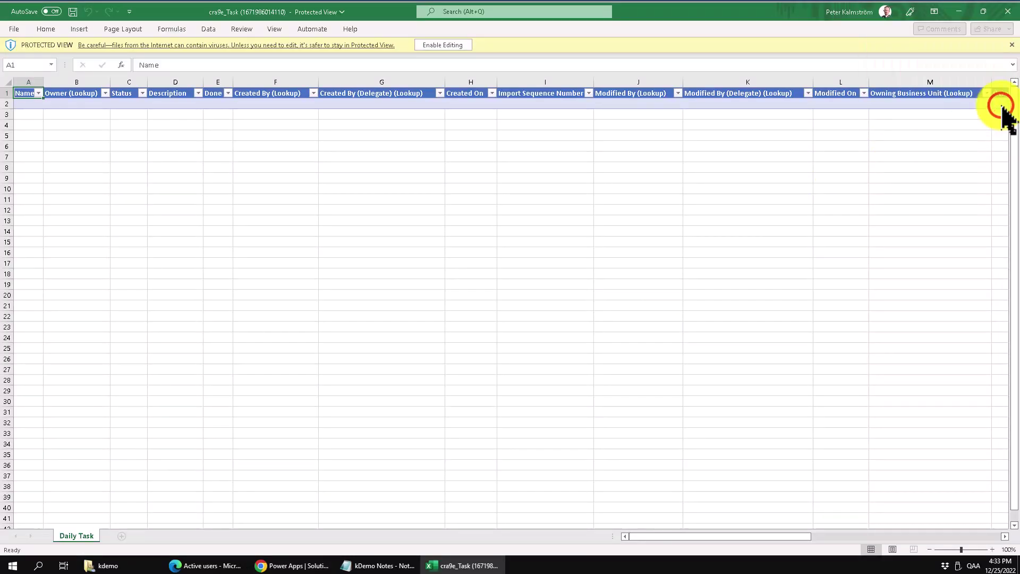
left_click(451, 45)
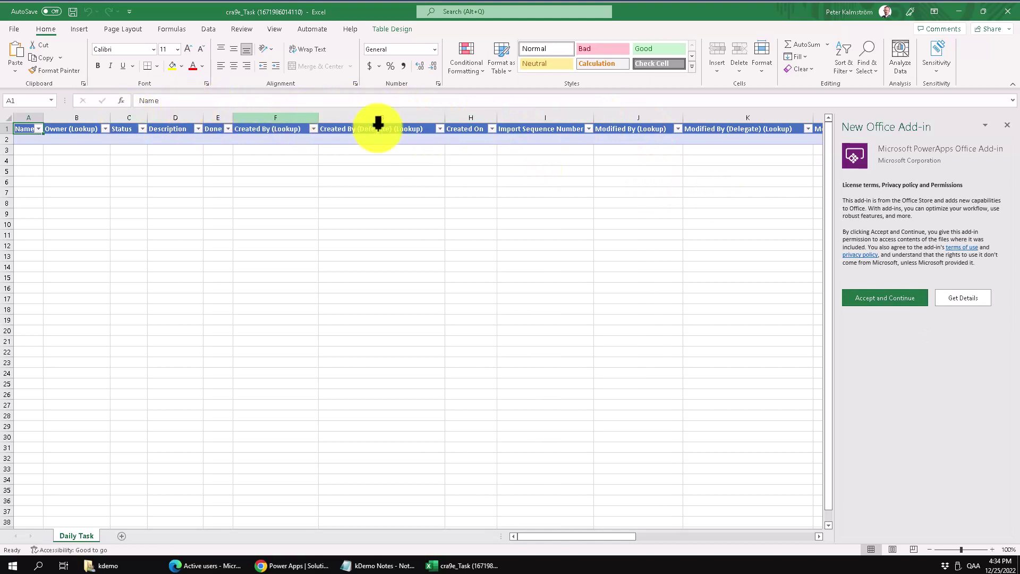
left_click(866, 299)
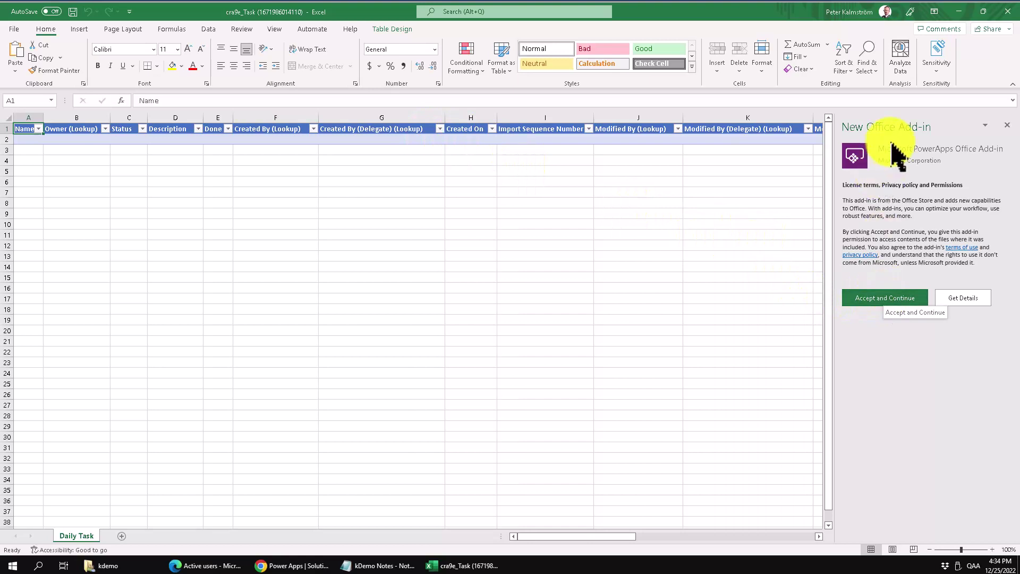
left_click(877, 296)
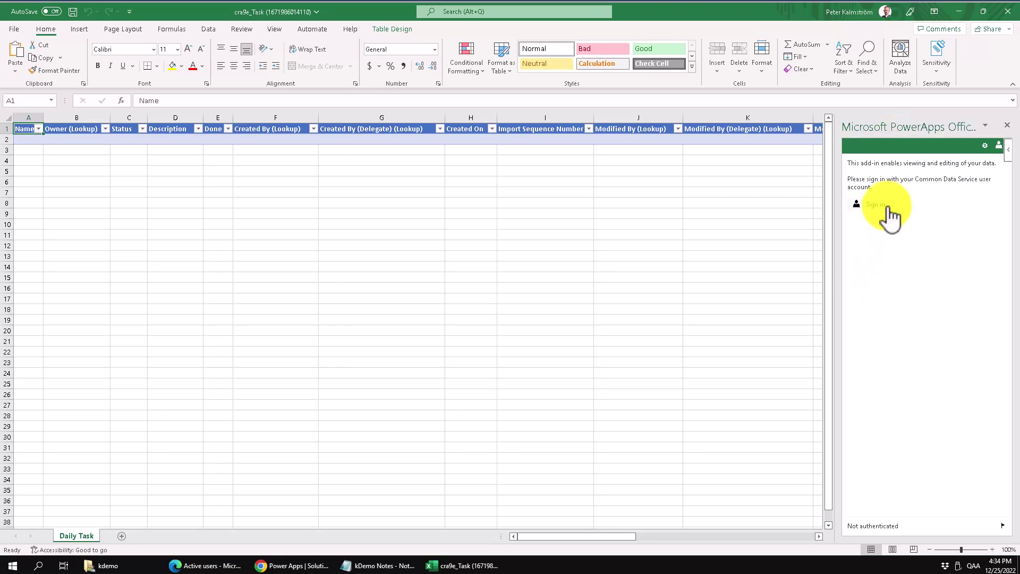
left_click(879, 203)
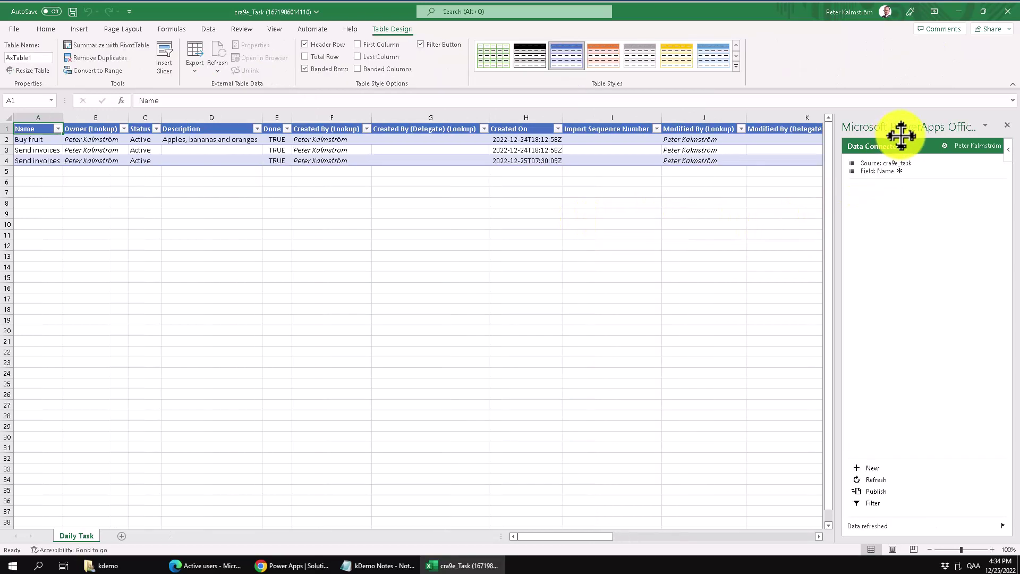
Hide the Owner (Lookup) column in the Daily Task table
left_click(334, 216)
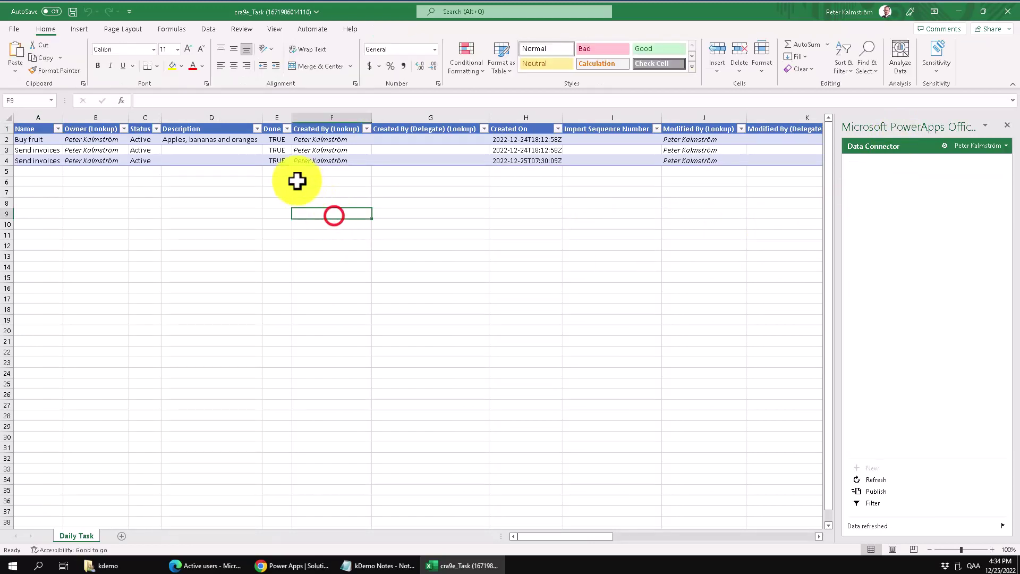
left_click(275, 140)
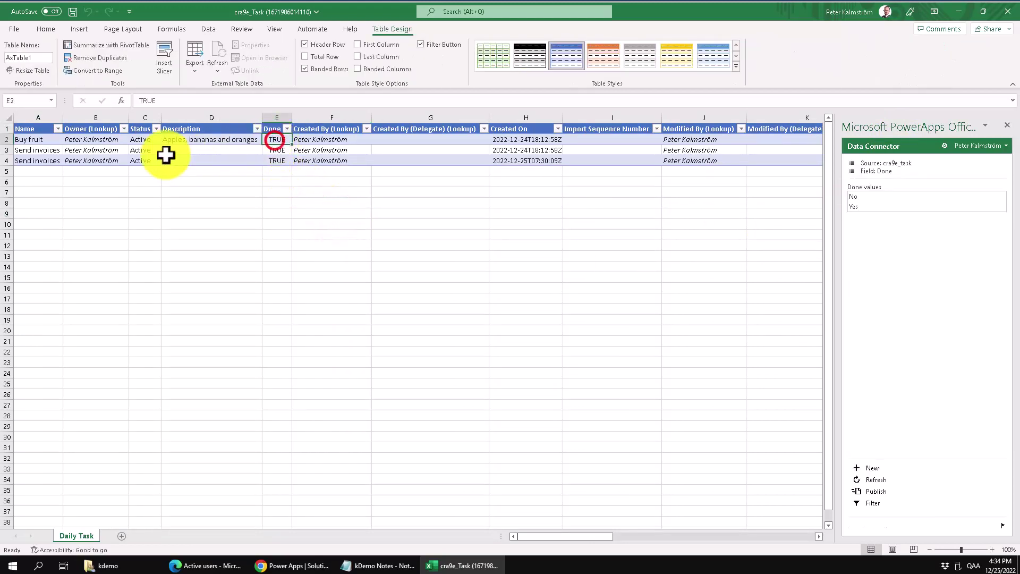
left_click(94, 118)
right_click(94, 121)
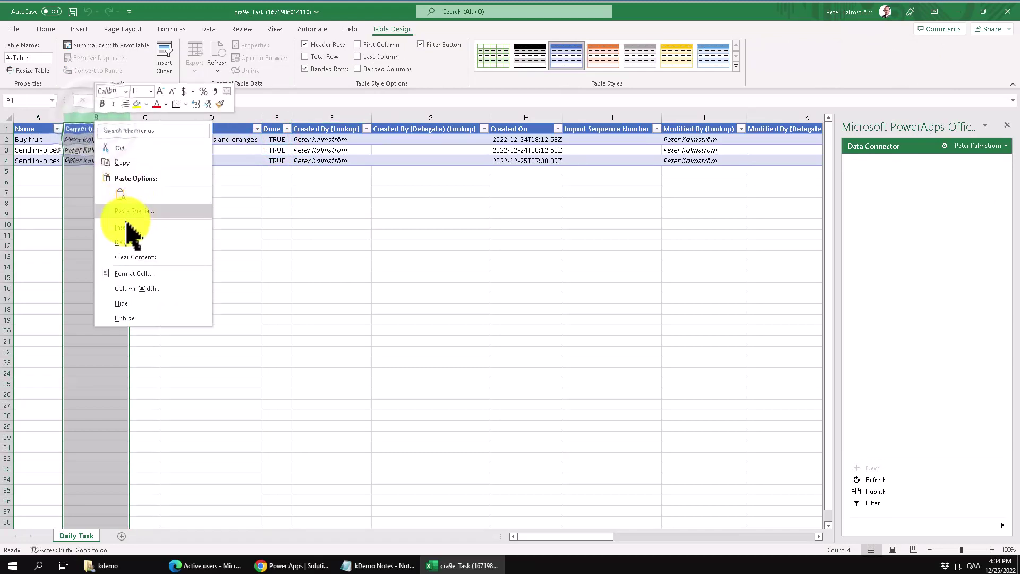
left_click(133, 304)
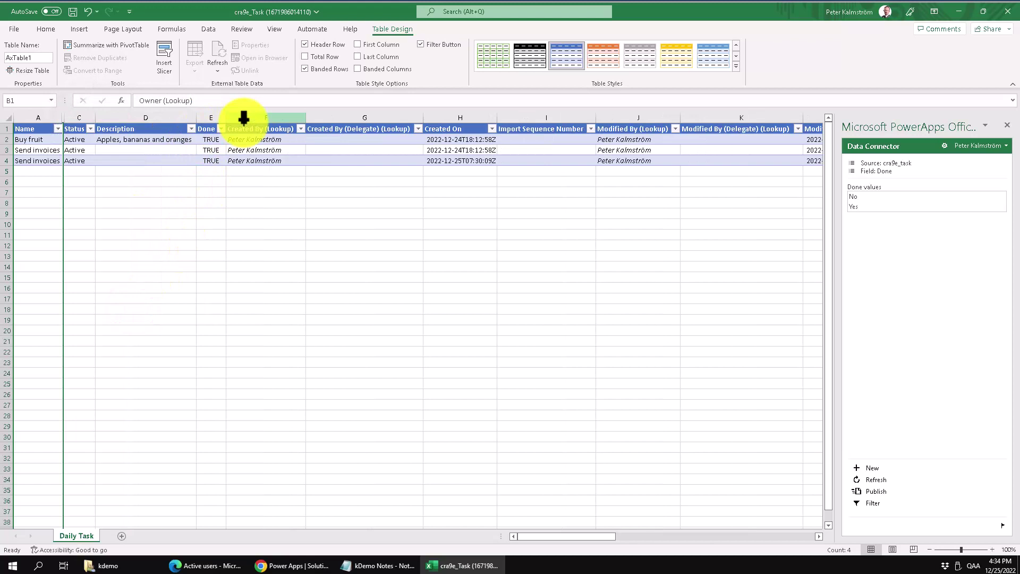
Hide every column after Done, from Created By through AA
left_click(244, 118)
left_click_drag(244, 118, 621, 118)
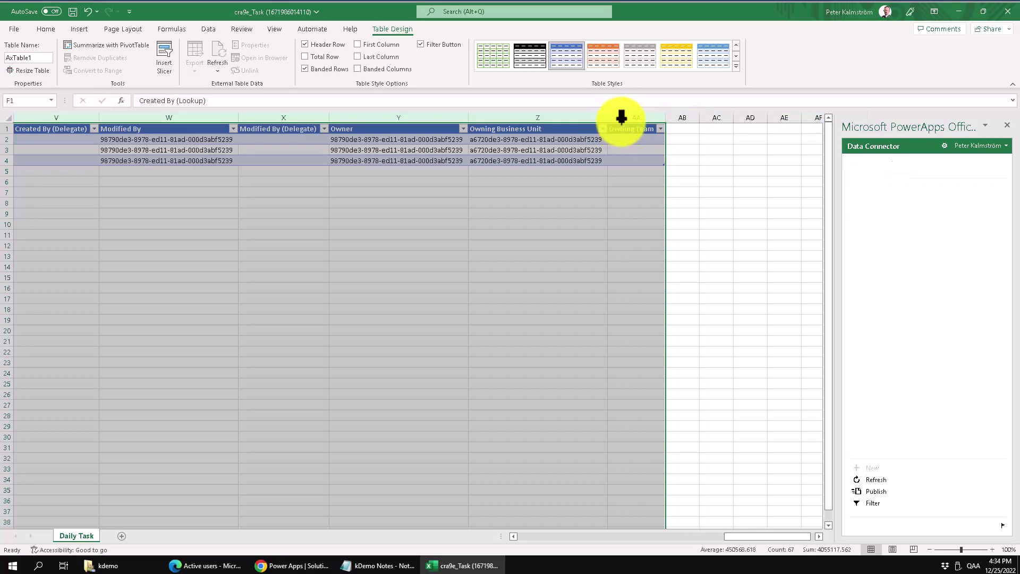
right_click(625, 117)
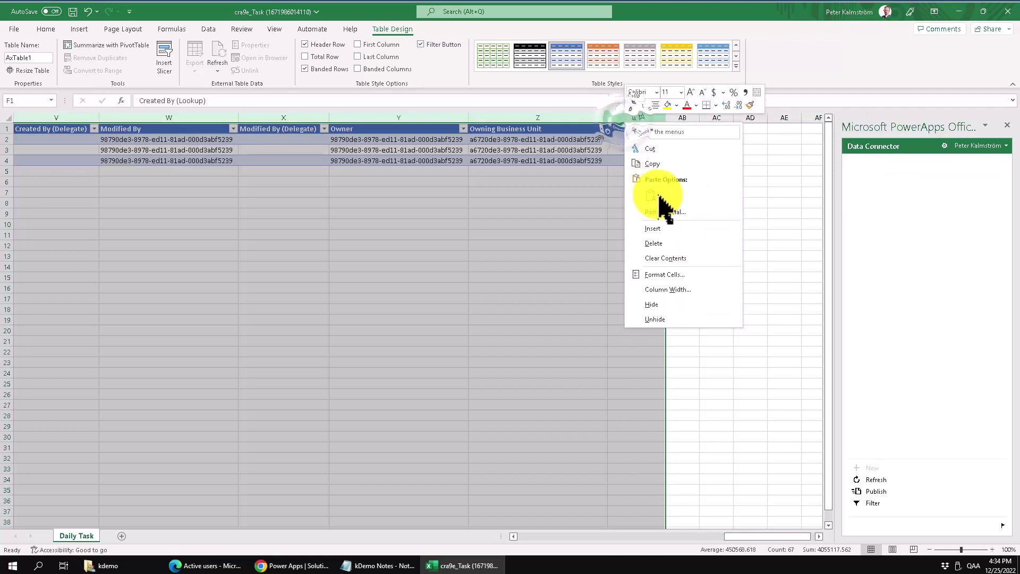
left_click(654, 305)
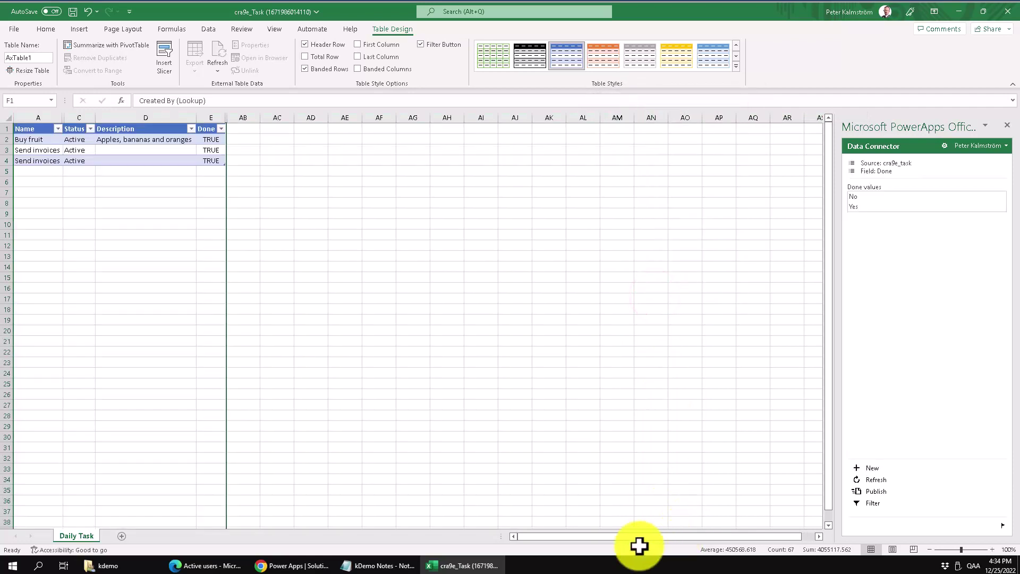
Enter FALSE in the Done cells of Buy fruit and both Send invoices rows, then publish
left_click(625, 538)
left_click(285, 330)
left_click(193, 183)
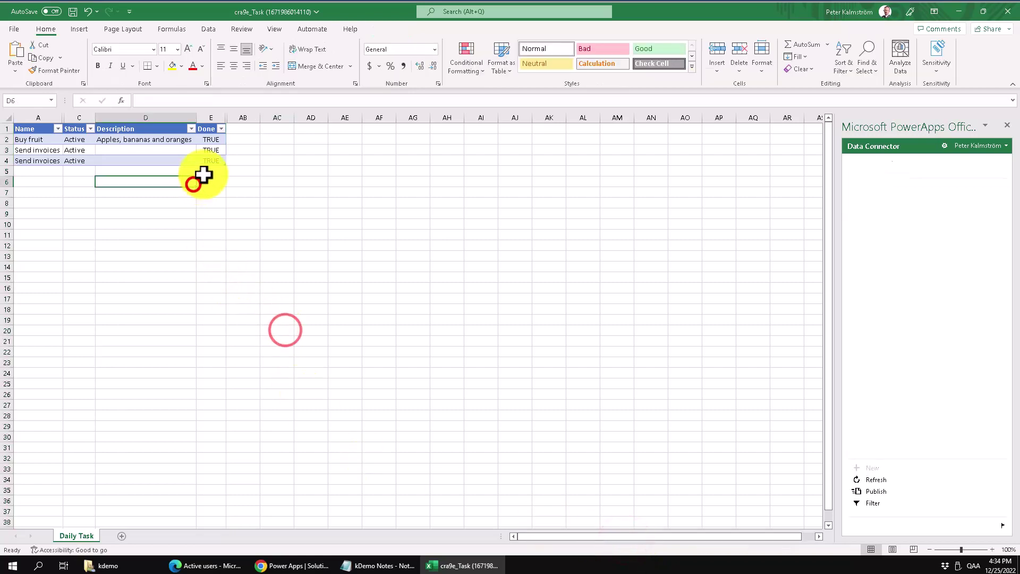
left_click_drag(211, 140, 211, 160)
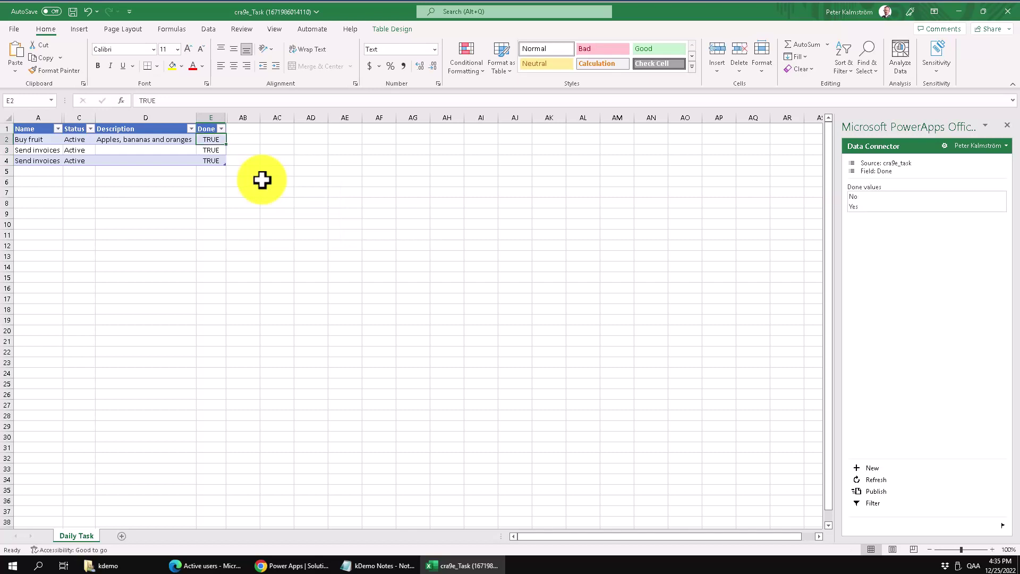
type("FALSE")
key("Return")
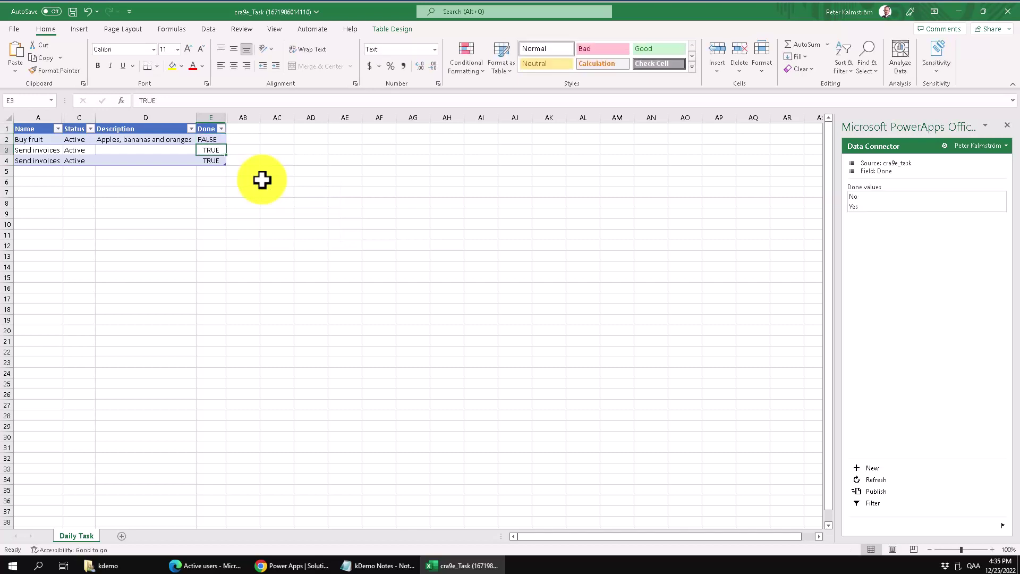
key("shift+Down")
key("shift+Down")
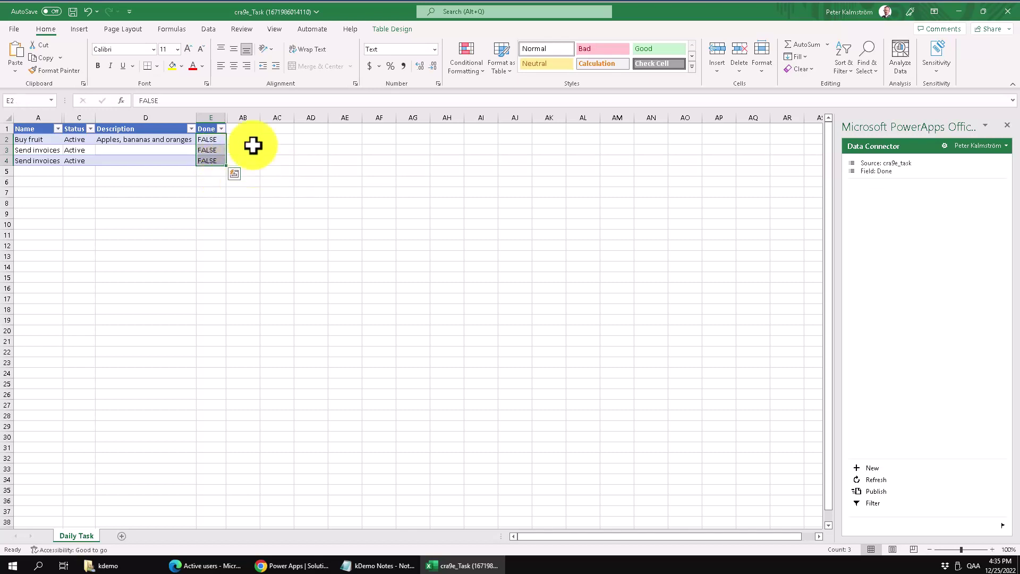
left_click(299, 159)
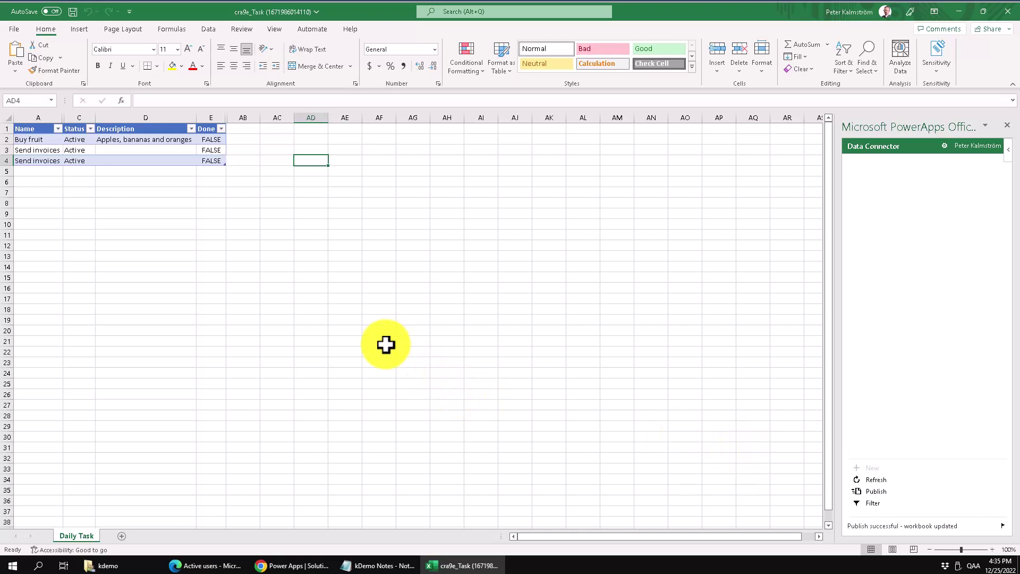
left_click(215, 138)
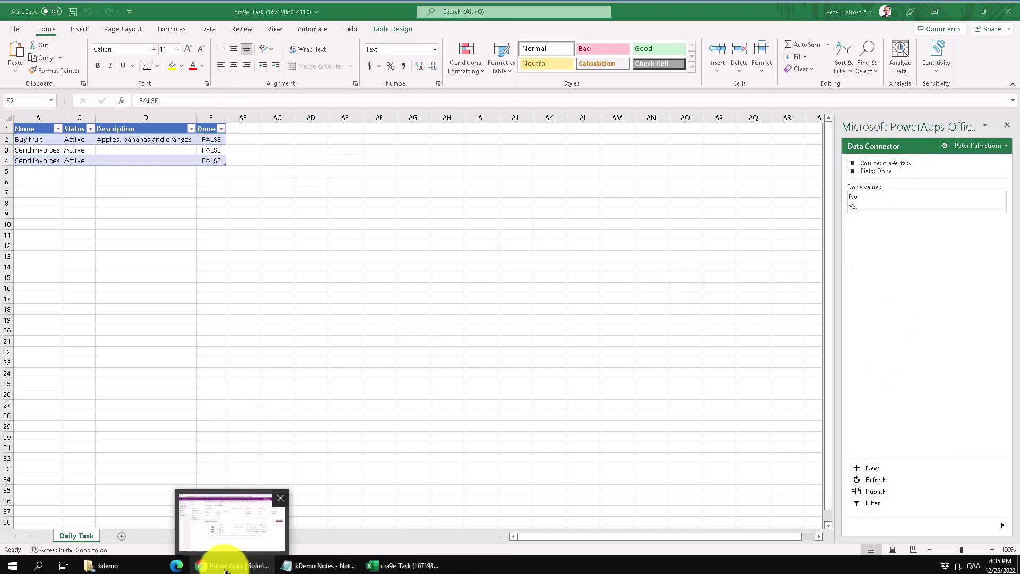
Limit the Power Apps grid to Name, Description and Done, ordered Name first and Done last
left_click(225, 567)
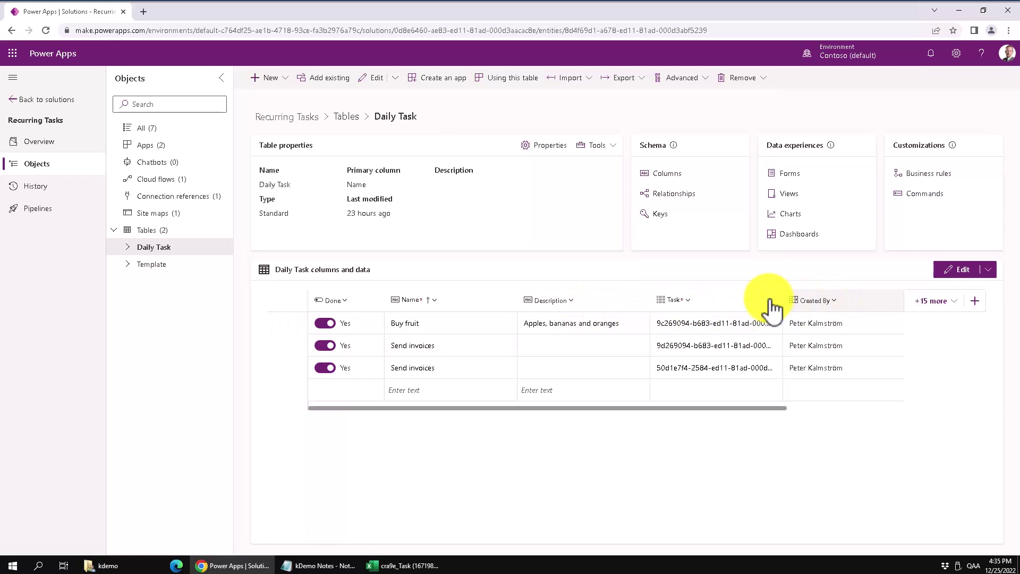
left_click(949, 302)
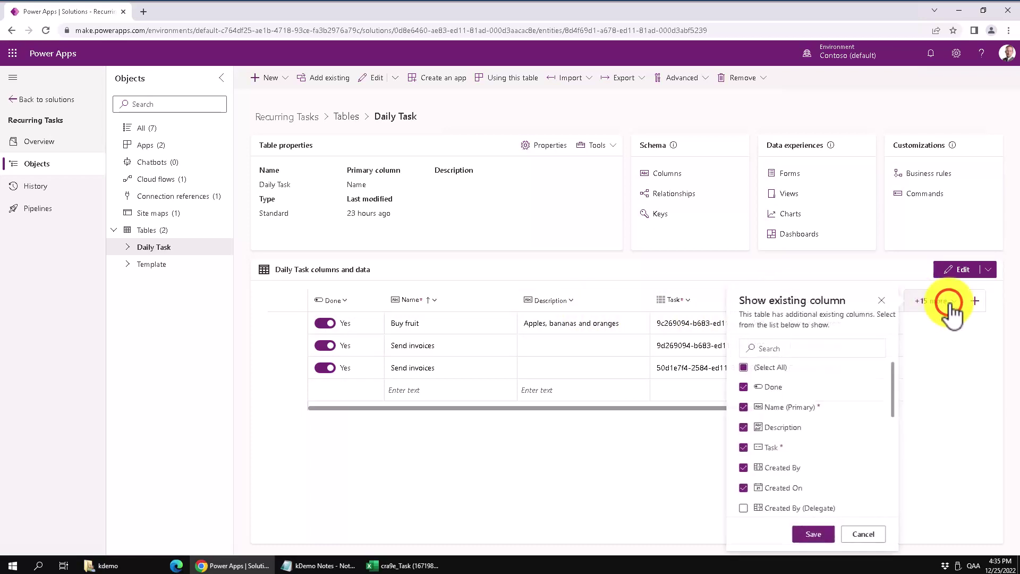
left_click(742, 367)
scroll(751, 393, "down", 1)
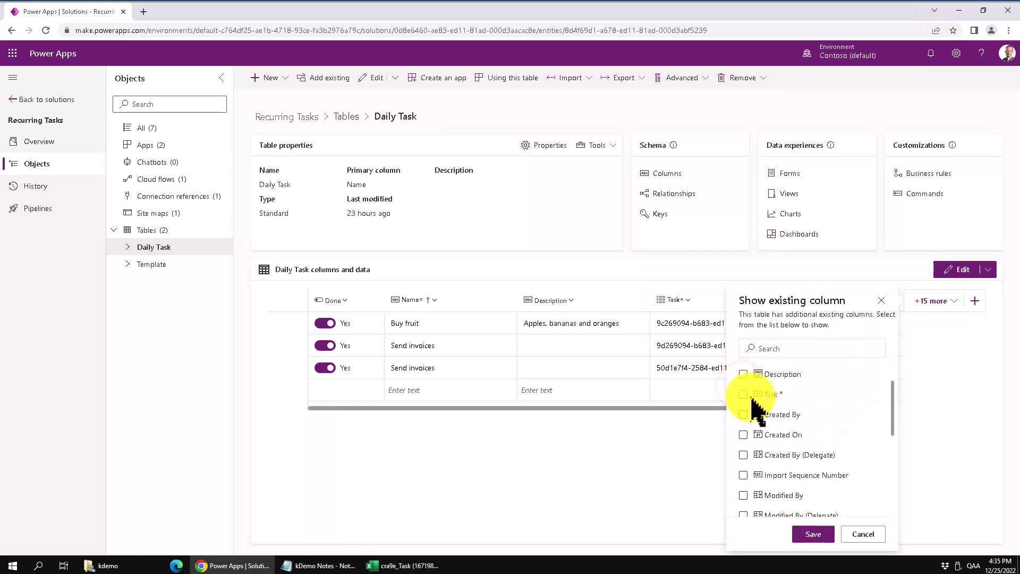
left_click(744, 374)
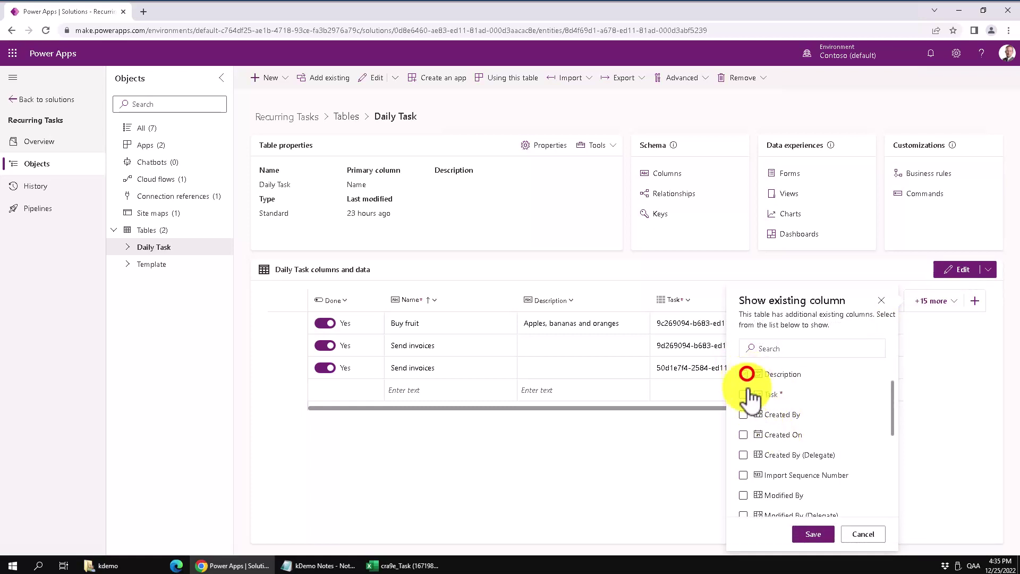
scroll(751, 386, "down", 1)
scroll(767, 429, "up", 2)
left_click(744, 389)
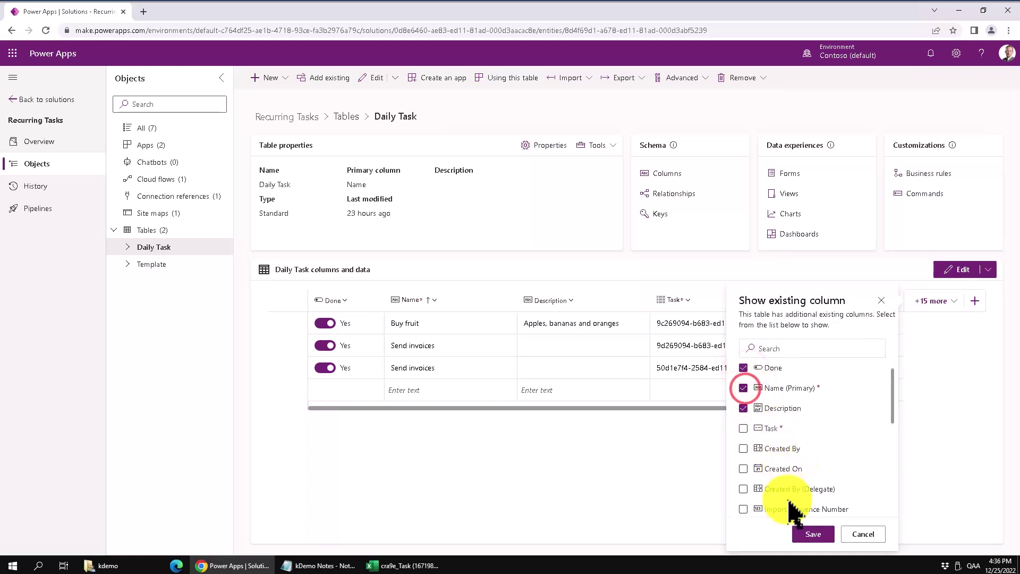
left_click(807, 533)
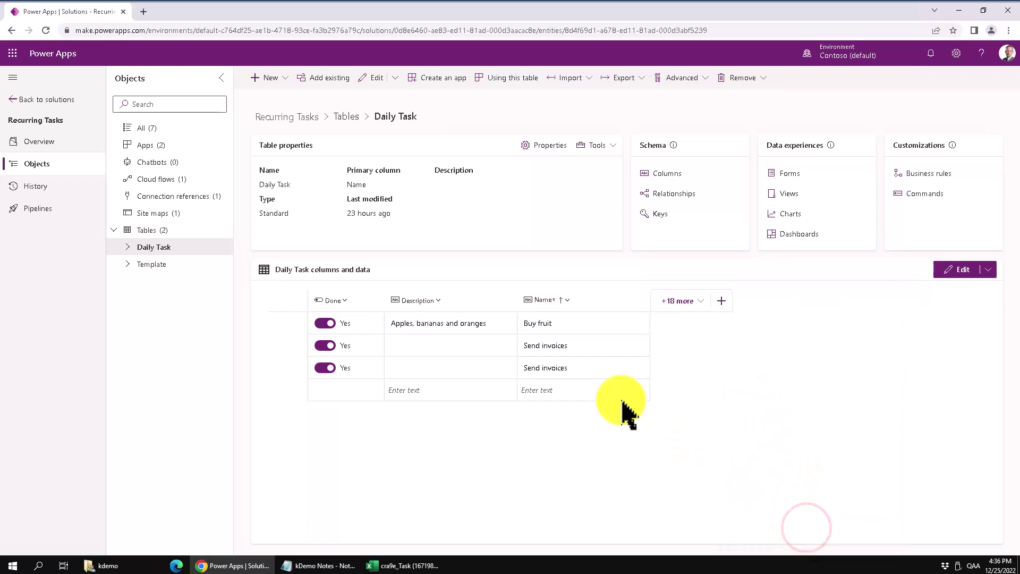
left_click_drag(535, 299, 325, 300)
left_click_drag(469, 304, 637, 305)
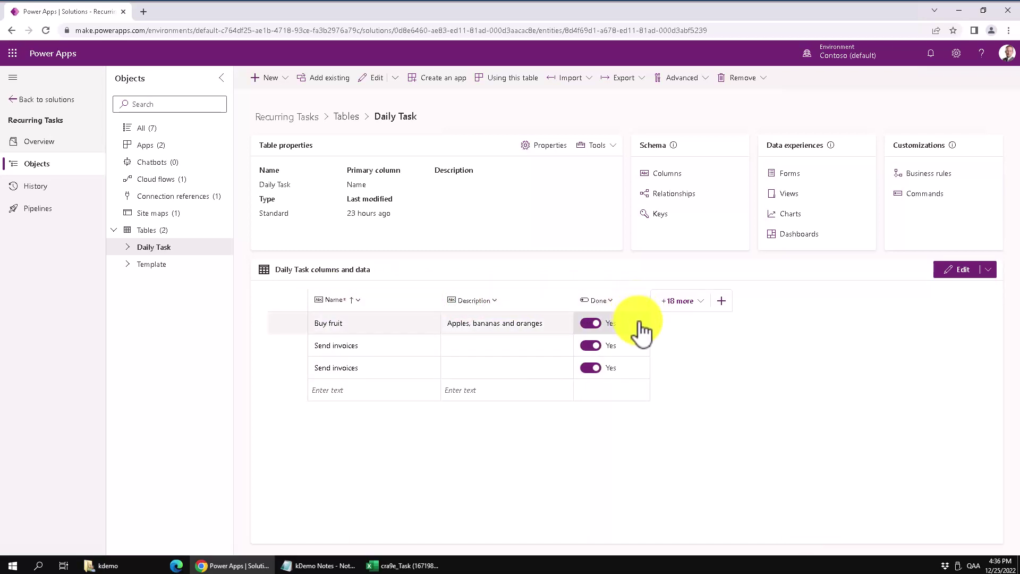
Reload the Daily Task page so every Done value shows No
left_click(46, 30)
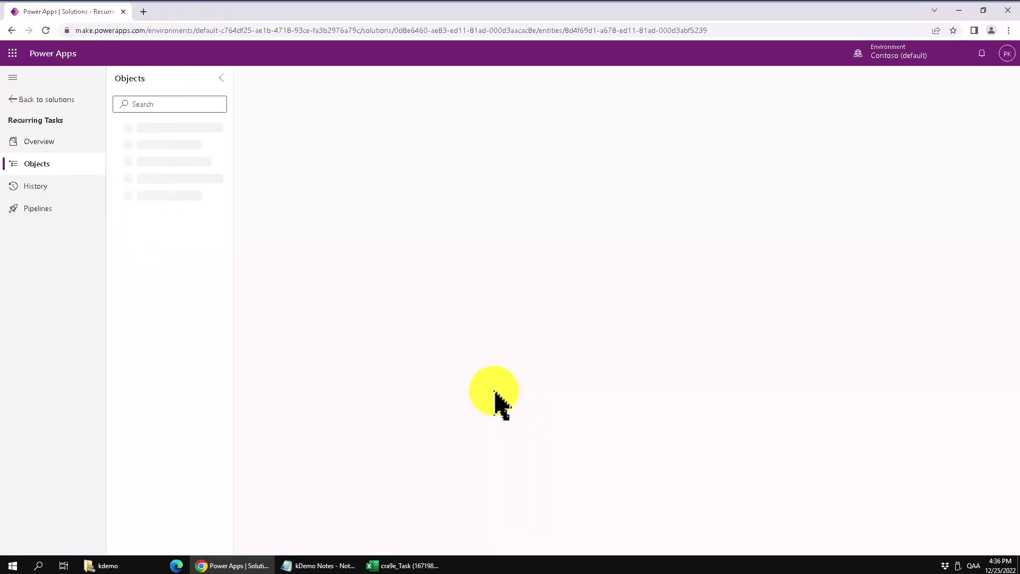
left_click(113, 230)
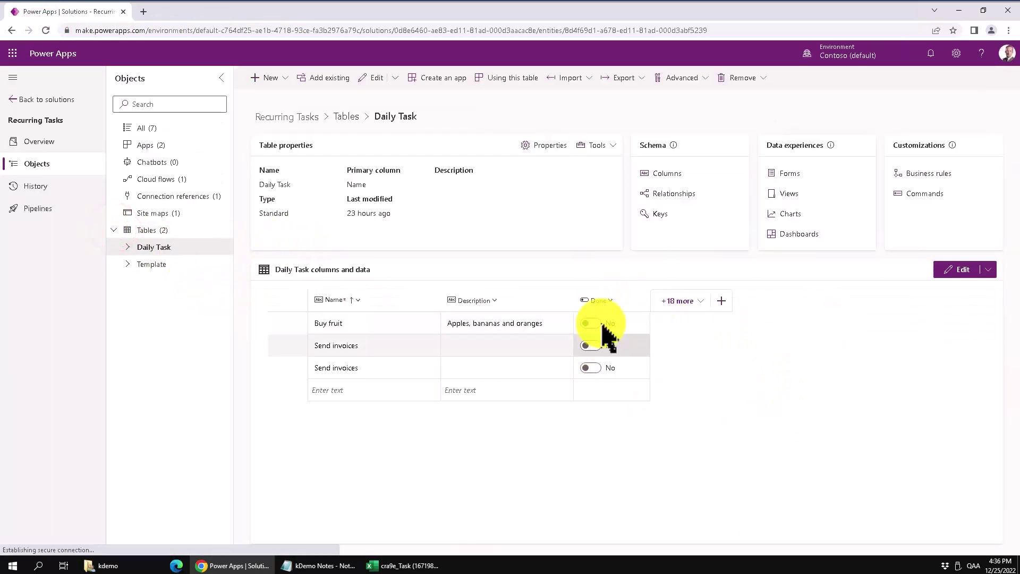
left_click(589, 369)
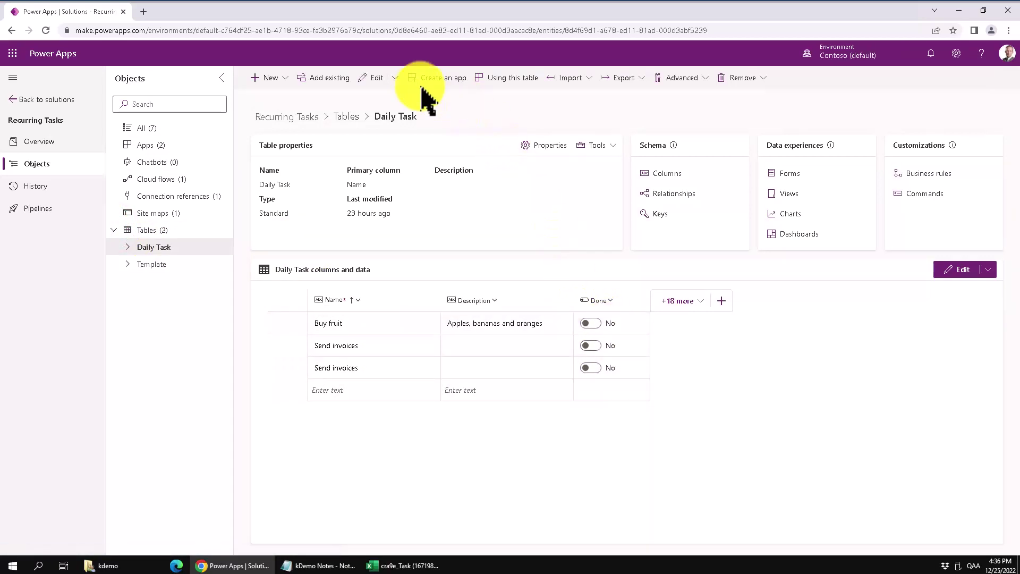
Export the table to Excel again and compare the workbook with the Power Apps grid
left_click(395, 78)
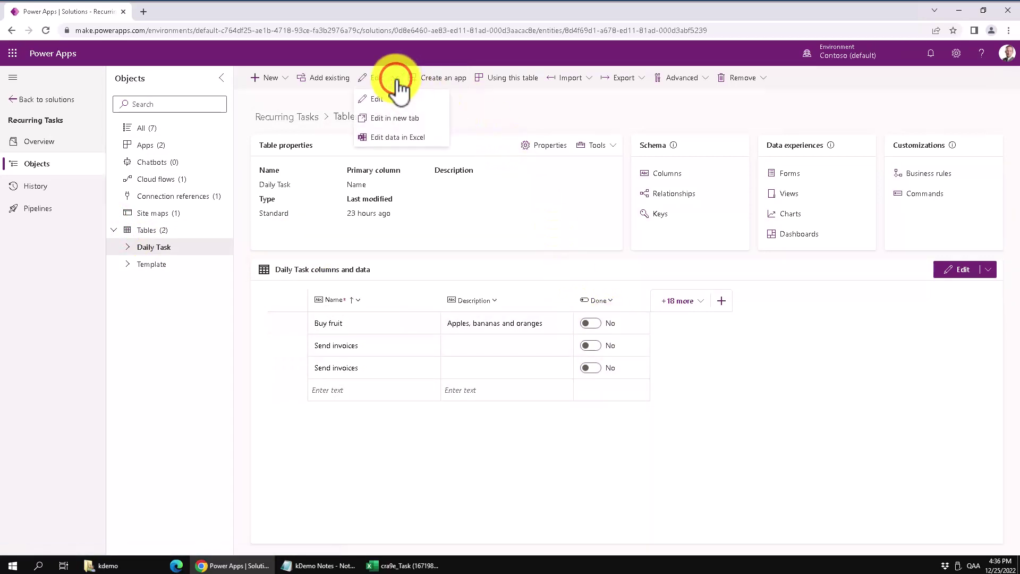
left_click(390, 139)
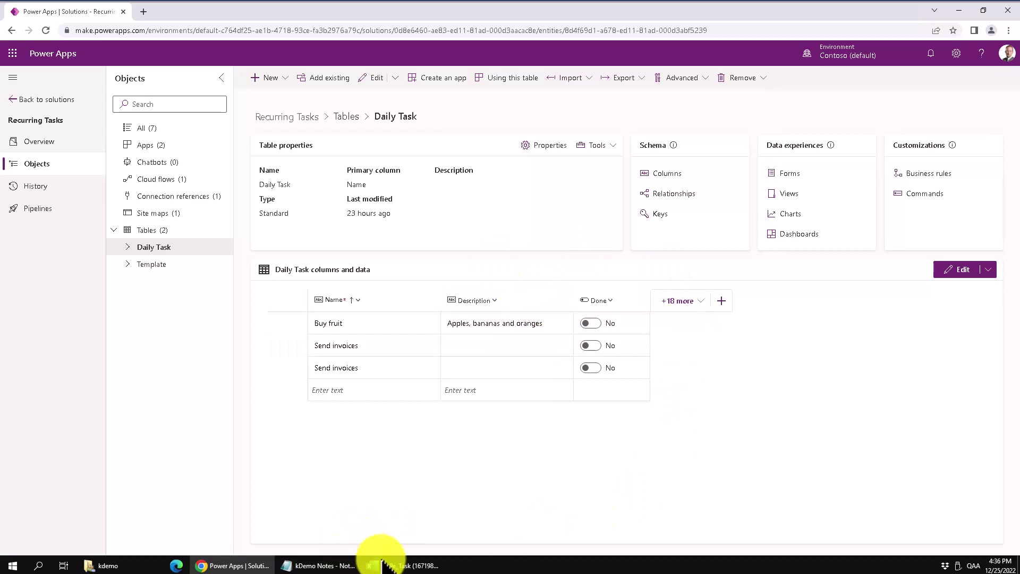
mouse_move(383, 565)
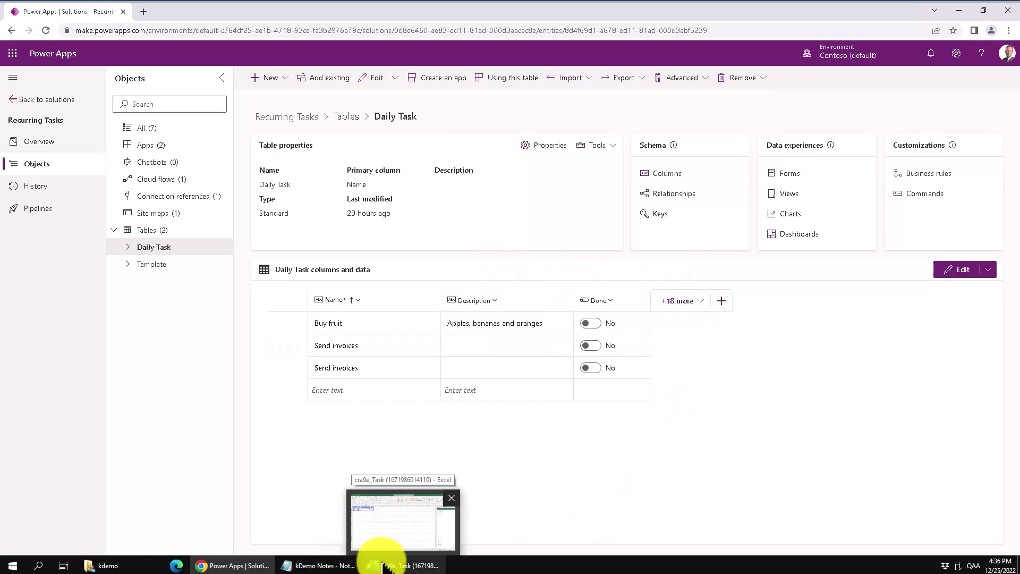
left_click(385, 566)
left_click(492, 281)
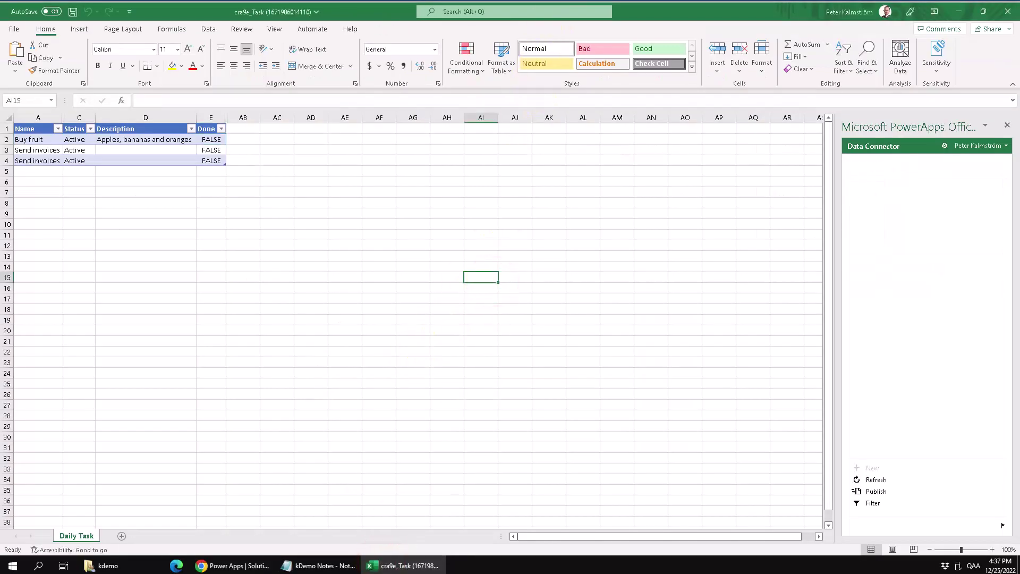
left_click(221, 567)
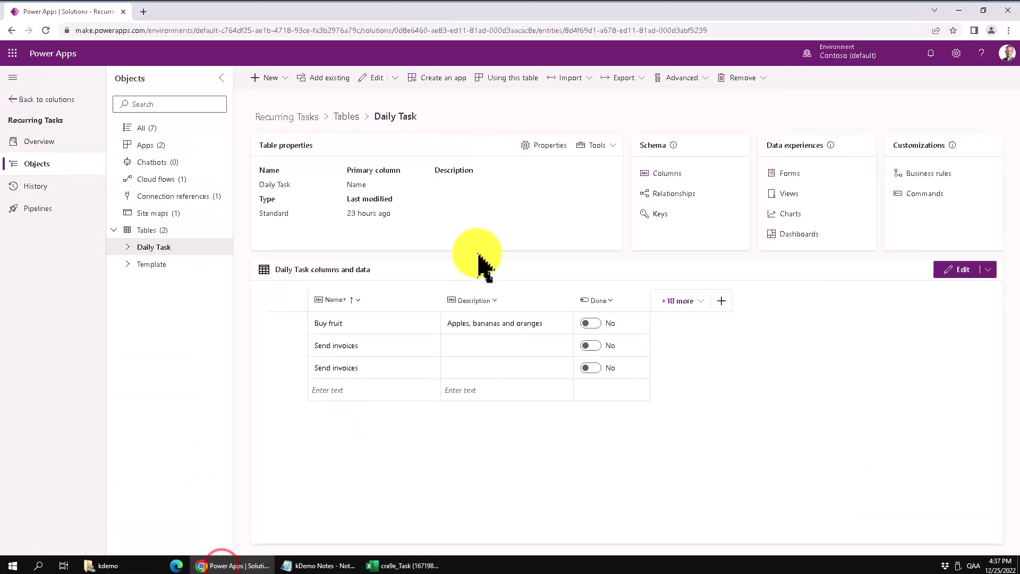
left_click(393, 79)
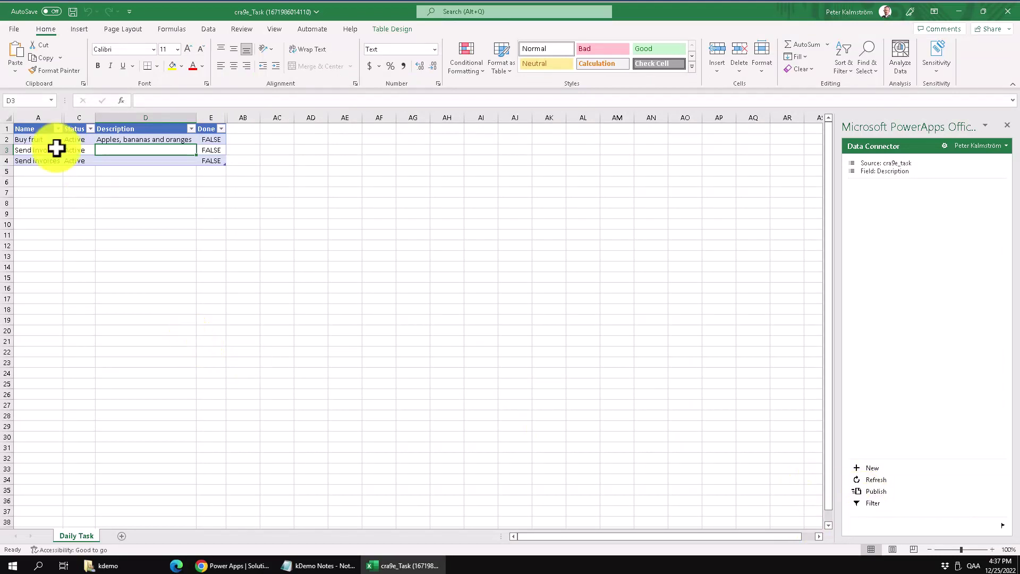
Add a 'Do the books' task in a new row and publish it to Dataverse
left_click(30, 172)
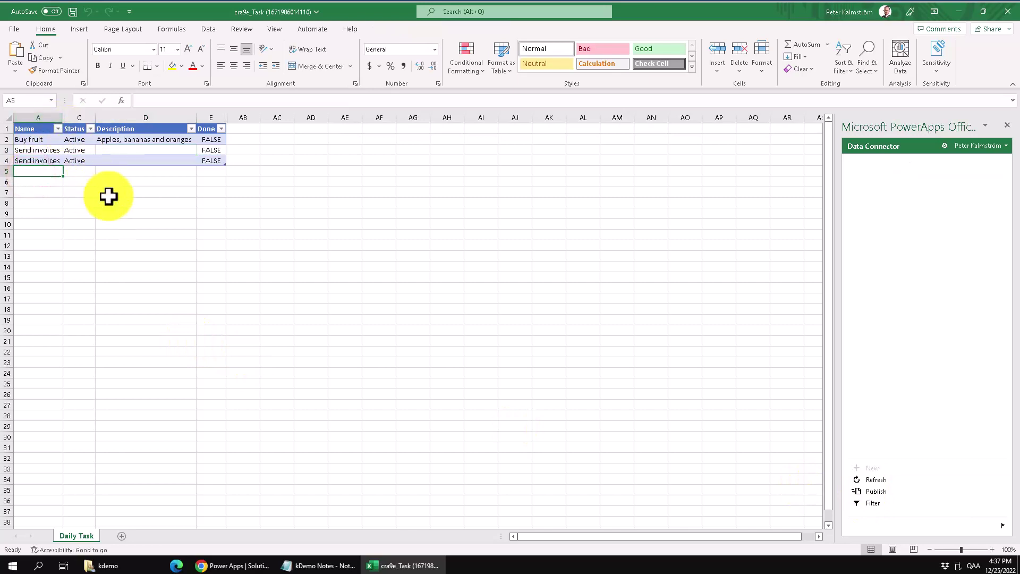
type("d")
key("BackSpace")
type("Do the book")
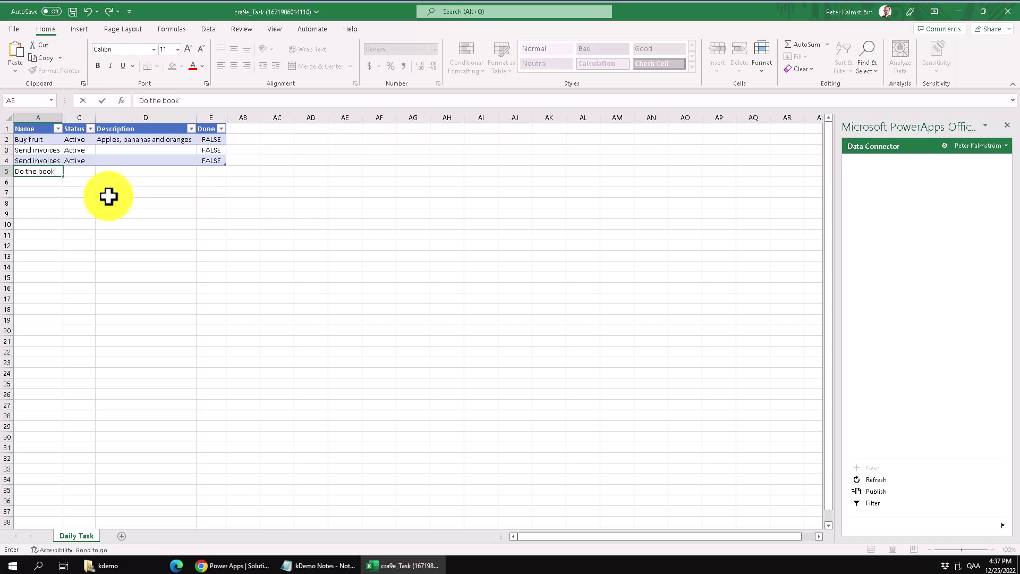
type("s")
key("Tab")
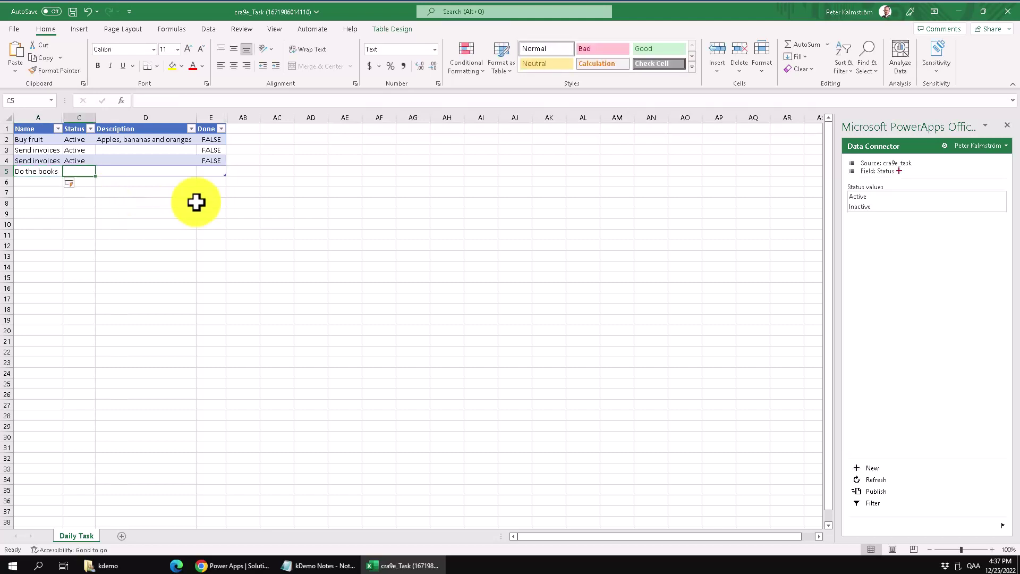
left_click(267, 202)
left_click(129, 162)
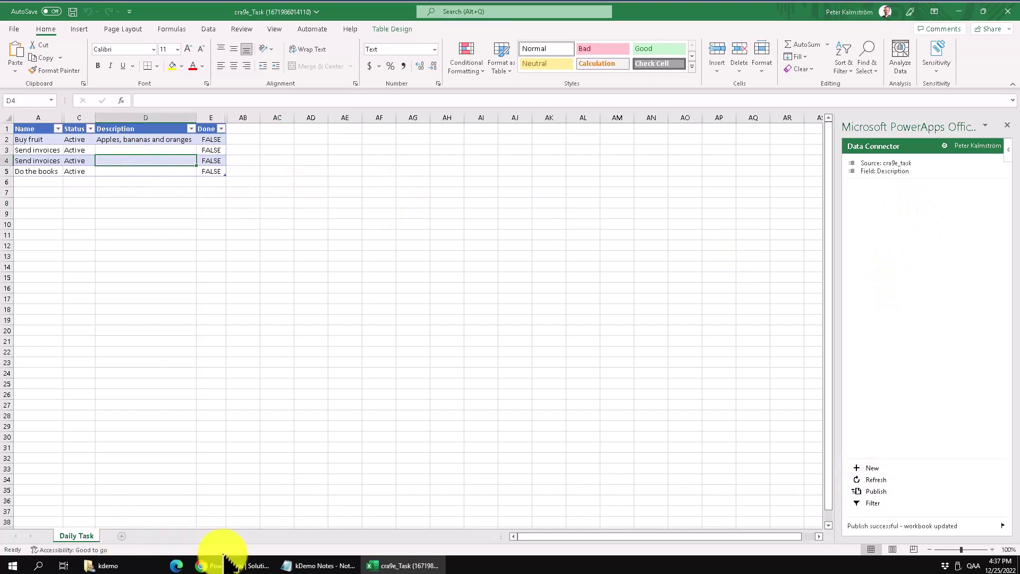
Hide the Status column in Excel and go back to Power Apps
left_click(80, 117)
right_click(80, 119)
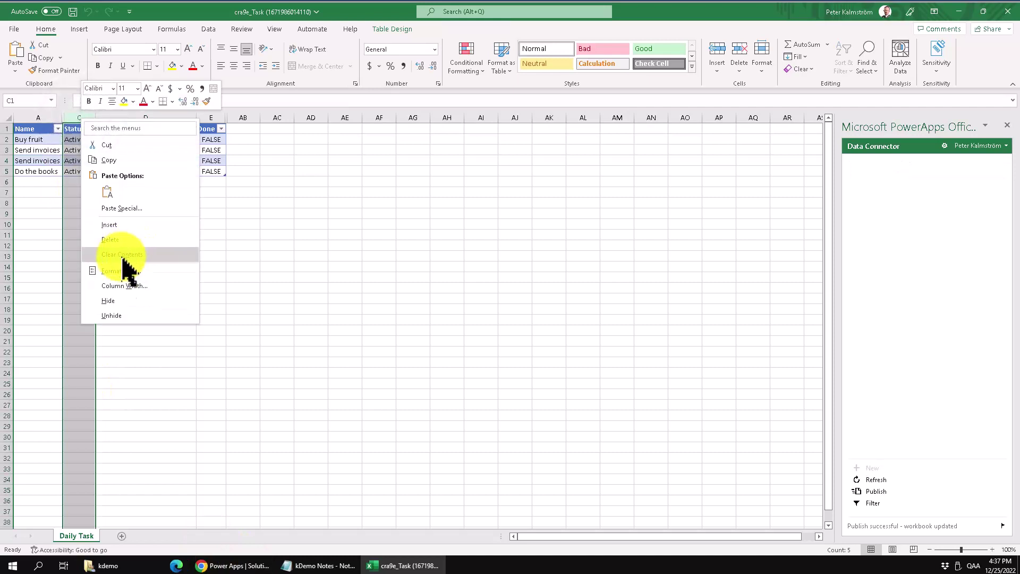
left_click(119, 299)
left_click(135, 225)
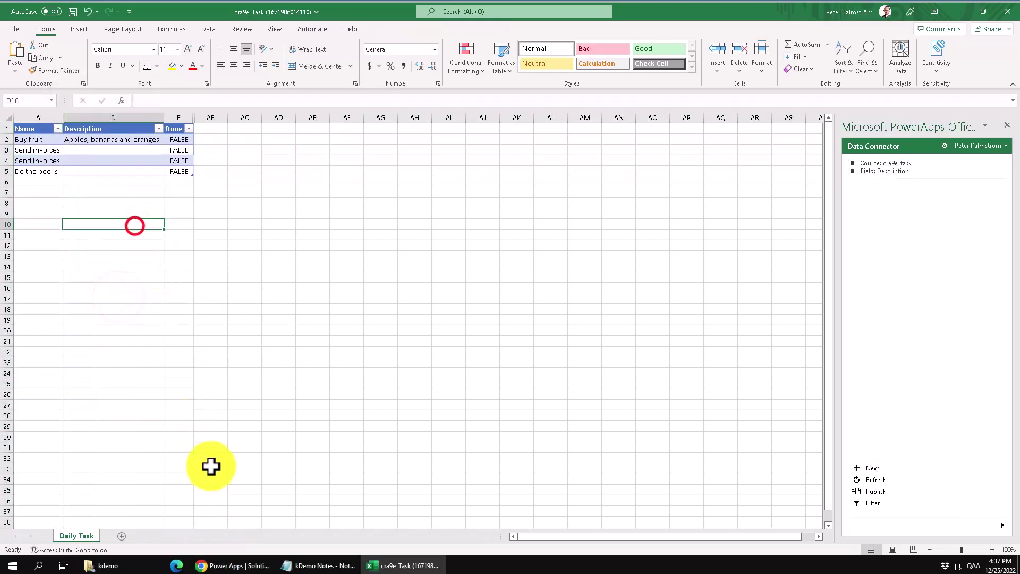
Reload the Daily Task page in Power Apps to pull in the 'Do the books' row
left_click(218, 564)
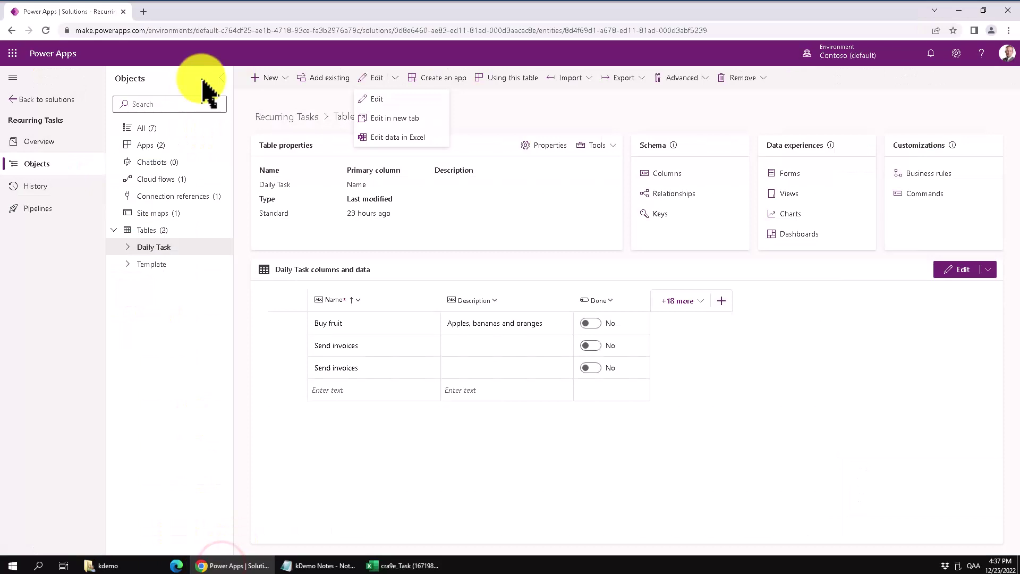
left_click(46, 30)
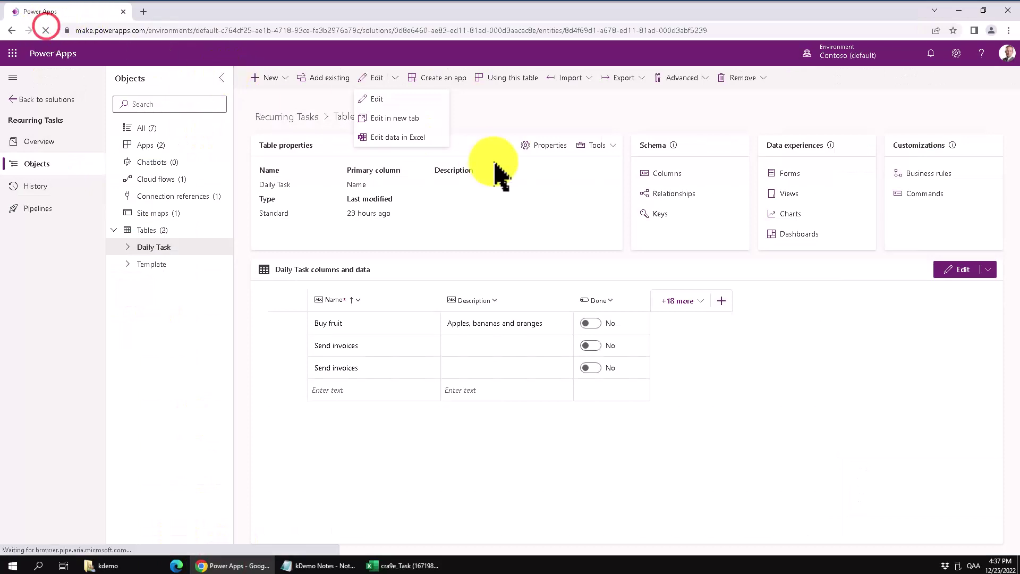